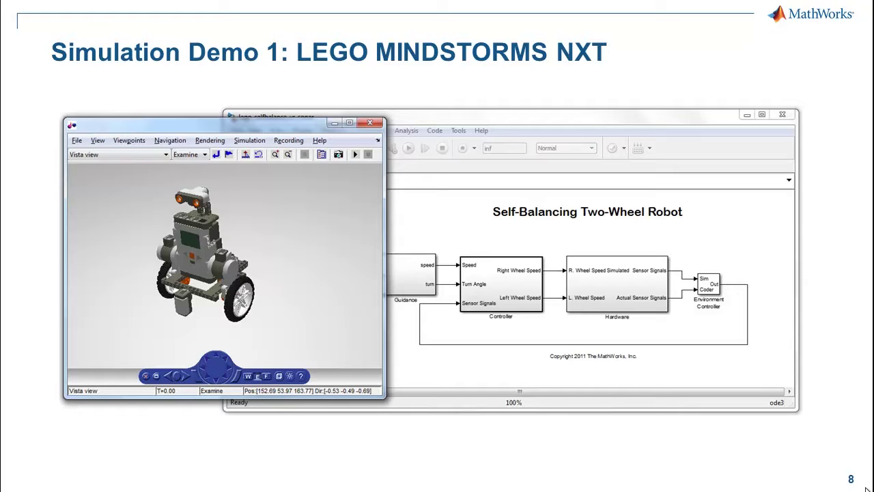
- From the LEGO MINDSTORMS NXT demo slide, bring up the Flip 3D stacked window overview
key(super+Tab)
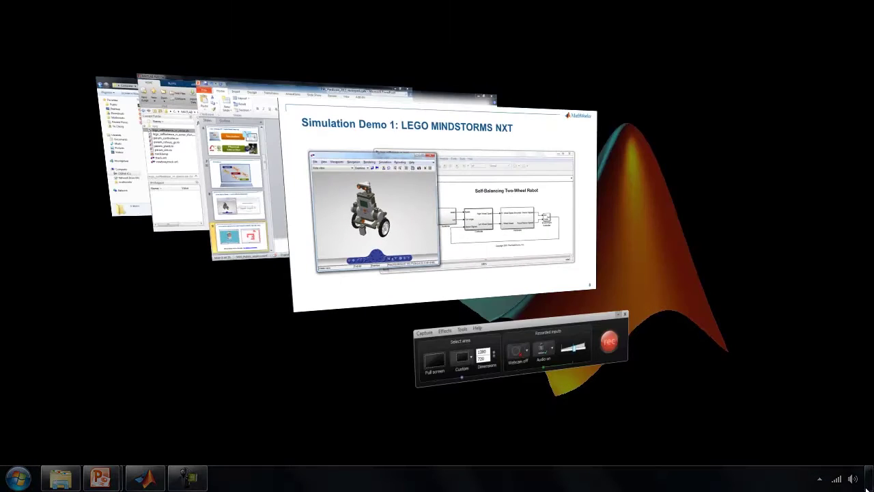
- Switch to MATLAB and open lego_selfbalance_vr_sonar.slx from the Current Folder panel
click(167, 197)
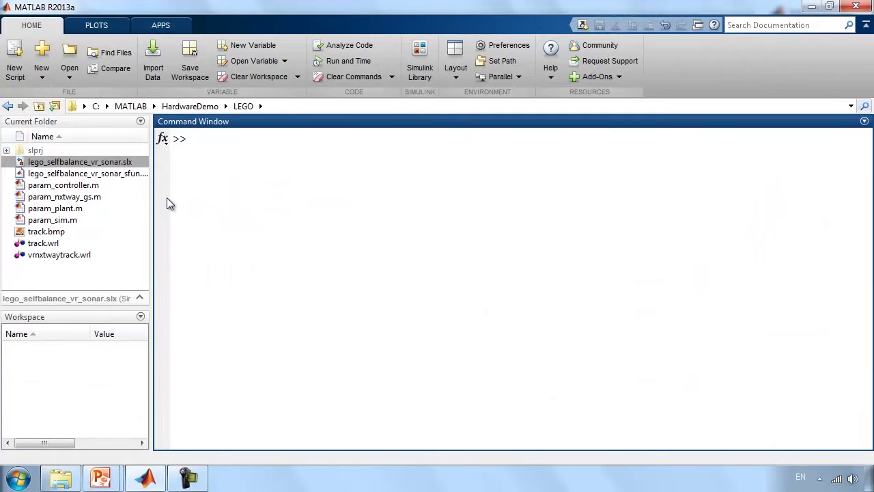
click(135, 160)
double_click(134, 159)
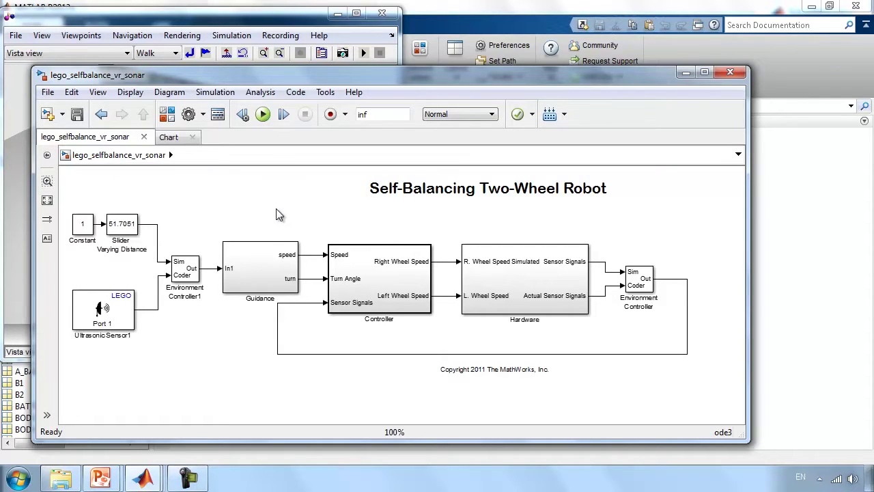
- Zoom in on the Guidance block and briefly check the 3D virtual-world viewer
click(287, 267)
scroll(287, 266, up, 5)
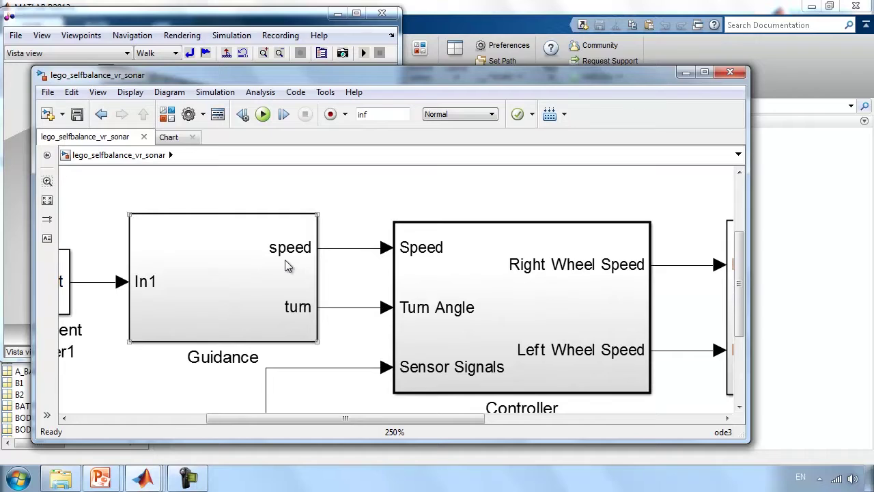
scroll(254, 287, down, 1)
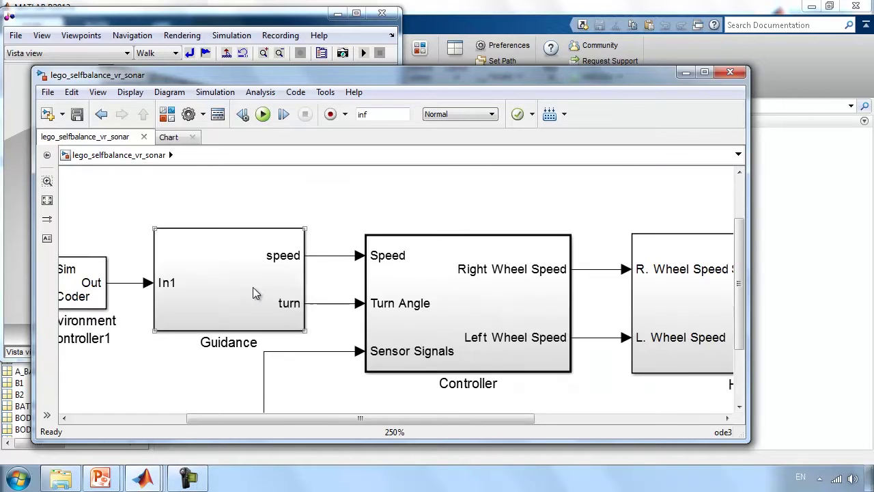
click(68, 21)
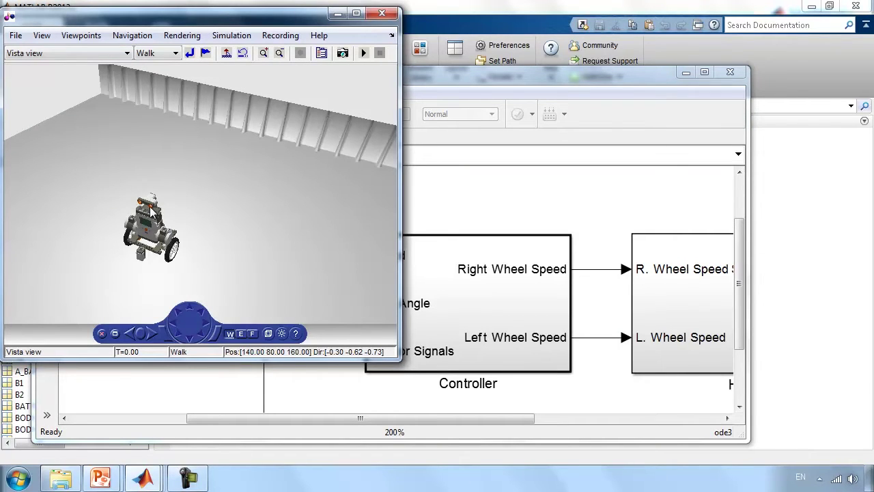
click(435, 214)
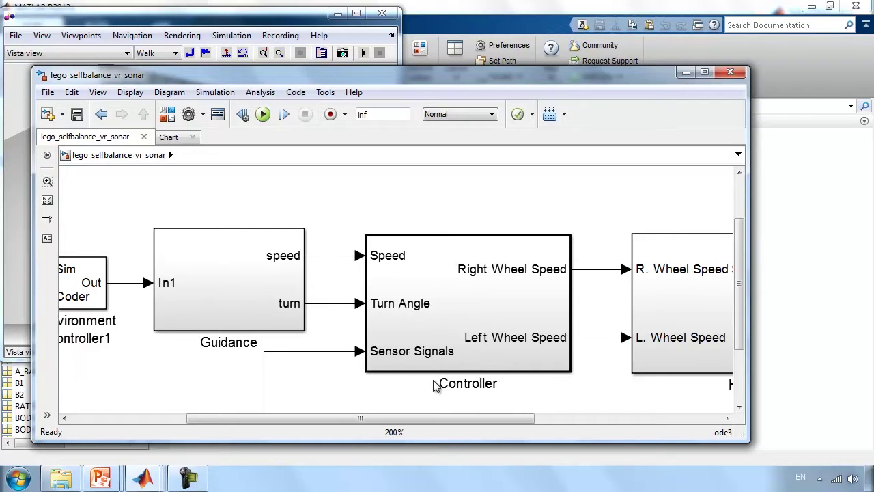
- Scroll across the diagram to the Hardware block and open its subsystem
click(442, 402)
drag(418, 419, 540, 410)
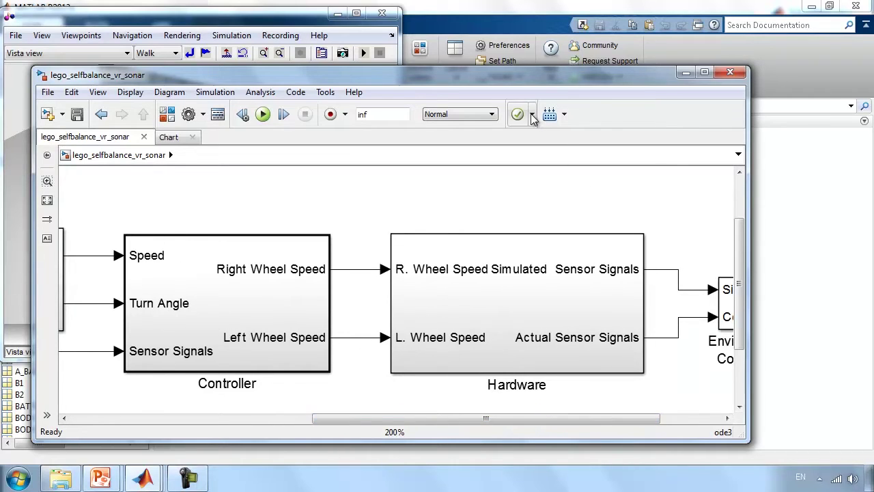
click(453, 295)
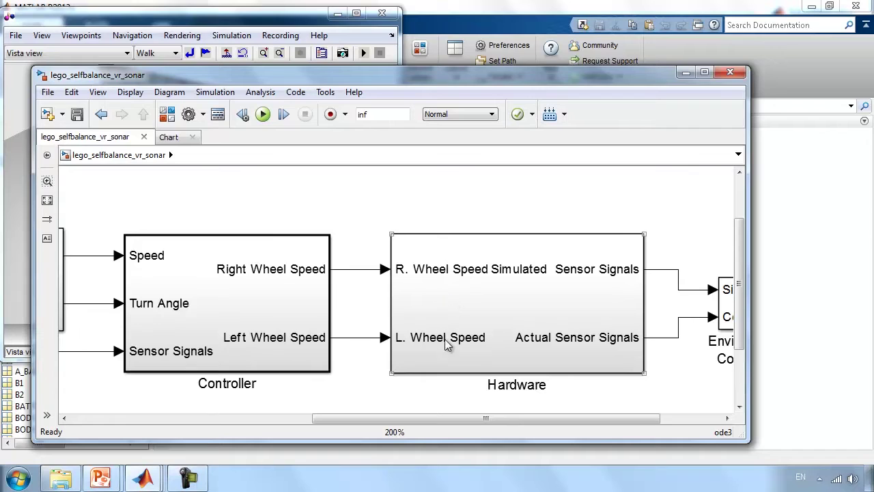
double_click(488, 287)
- Zoom into the Plant block and snap the 3D viewer to the screen's right half
scroll(309, 272, up, 1)
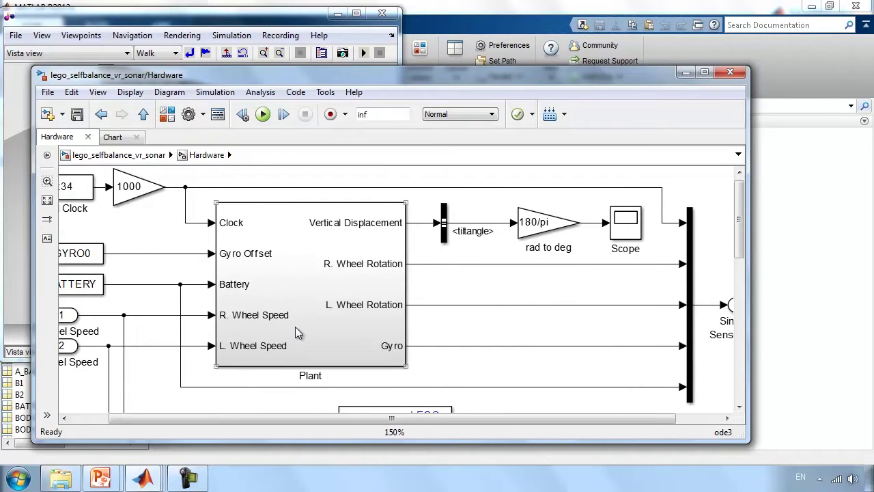
click(287, 188)
drag(82, 20, 869, 44)
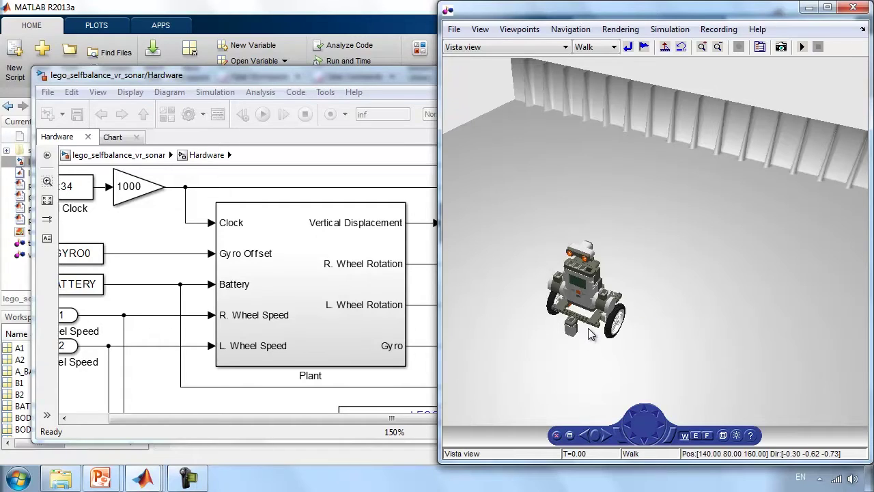
click(105, 156)
- Fit the whole model in view, run the simulation, and watch the robot in the 3D viewer
key(space)
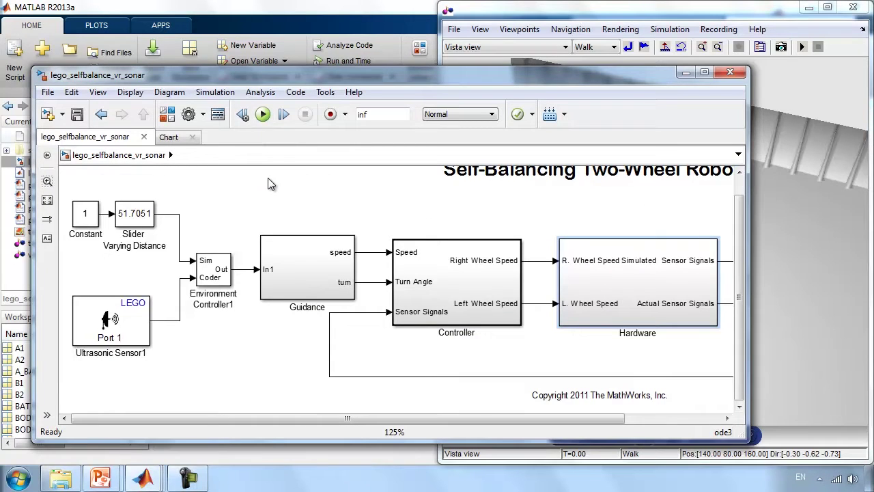
click(263, 115)
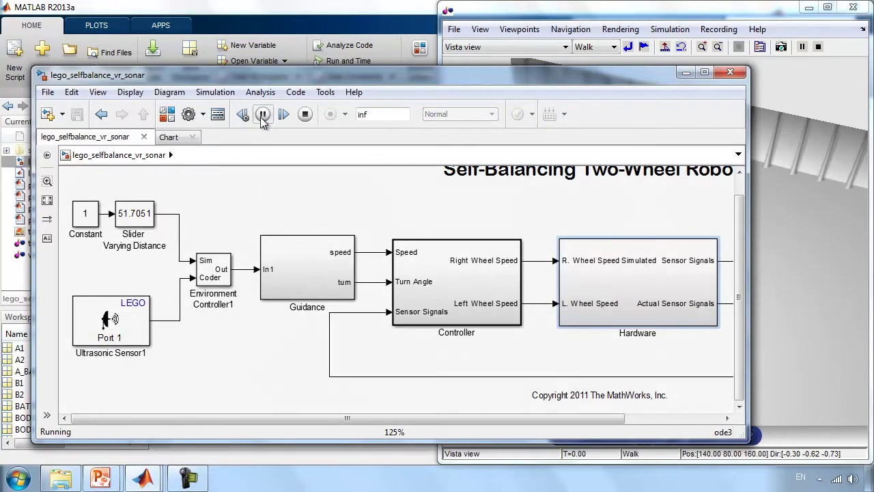
click(691, 13)
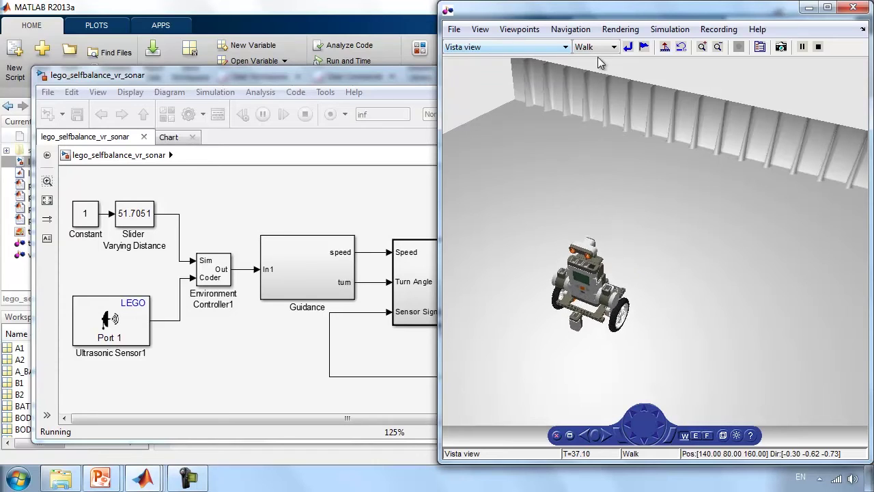
click(541, 48)
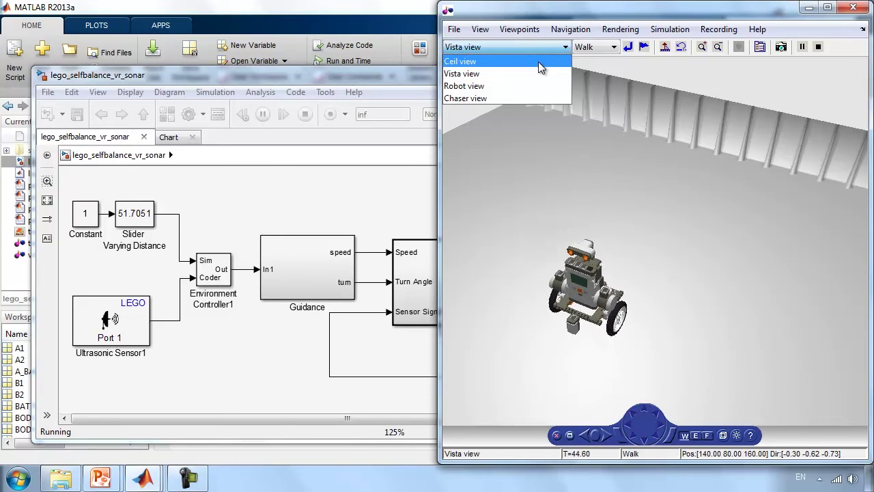
click(540, 62)
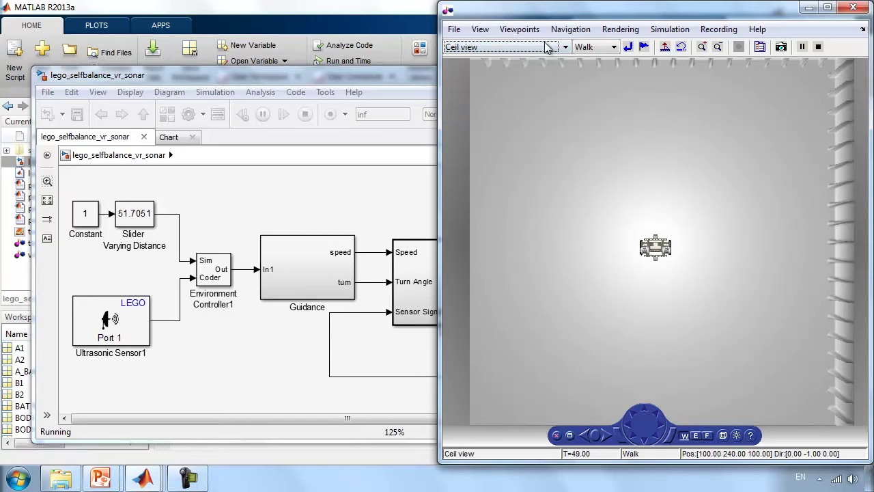
click(541, 46)
click(523, 87)
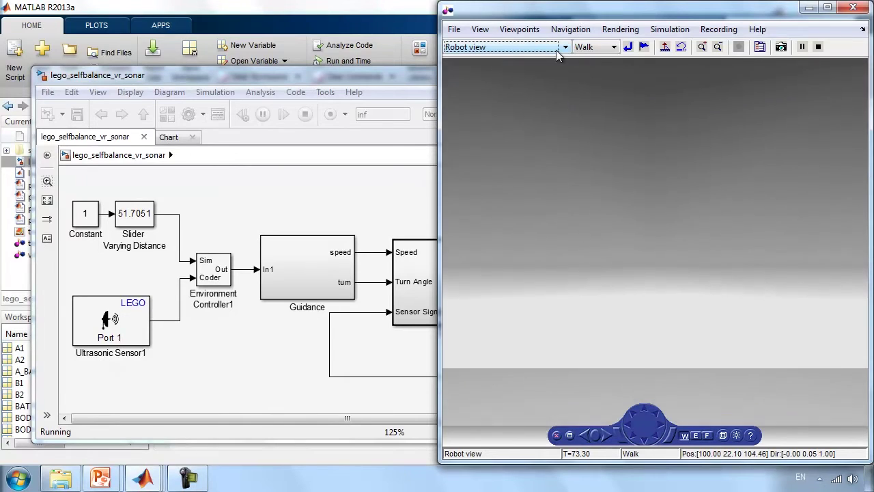
click(557, 50)
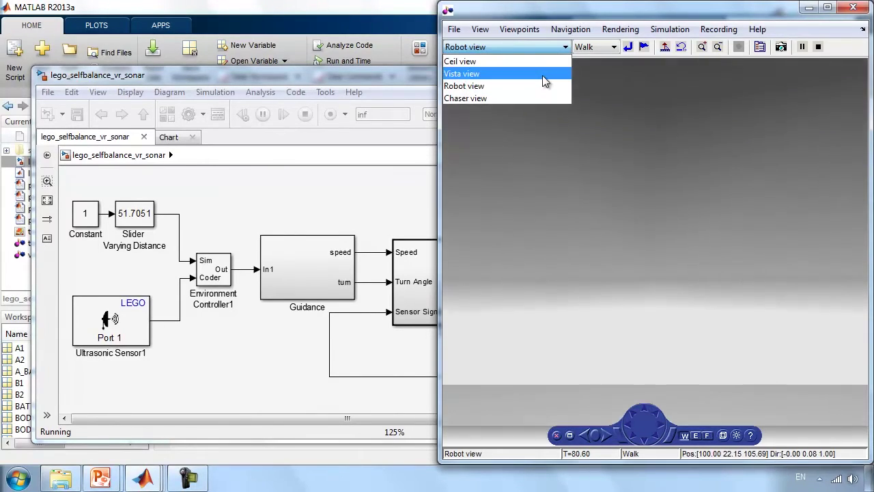
click(542, 73)
click(542, 49)
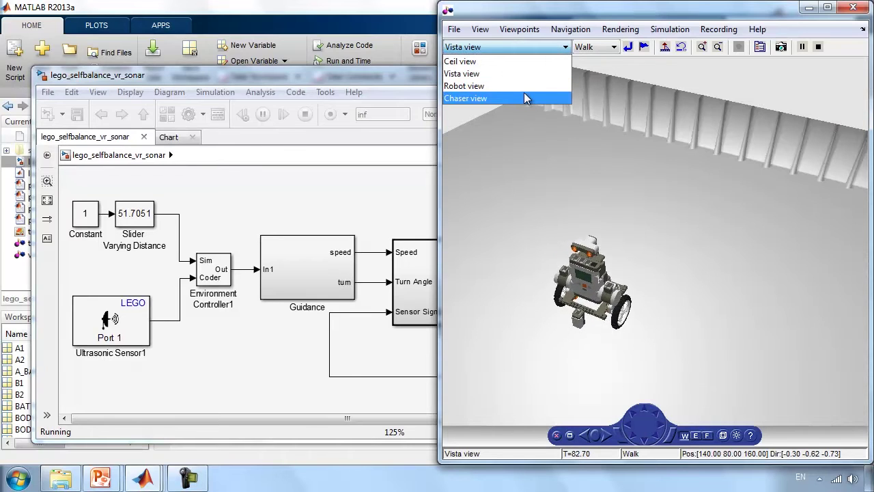
click(524, 96)
click(504, 46)
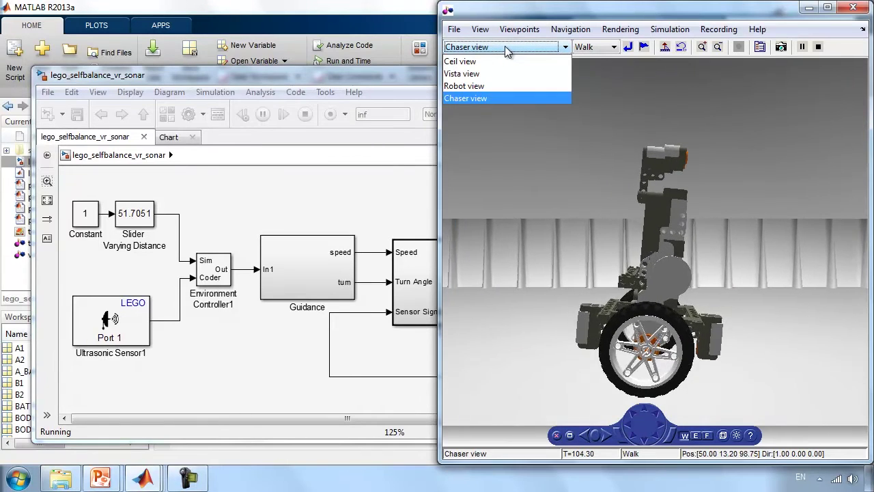
click(500, 76)
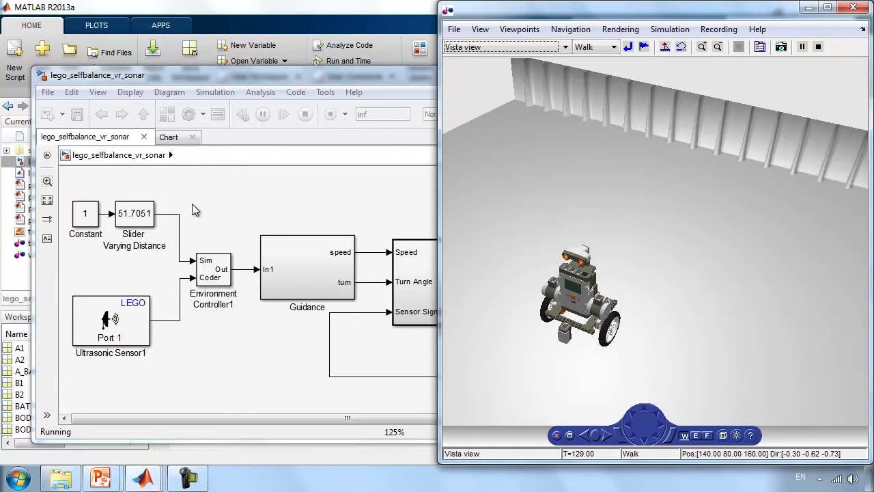
- Move the Varying Distance slider window top-left and lower the distance to about 20
double_click(143, 213)
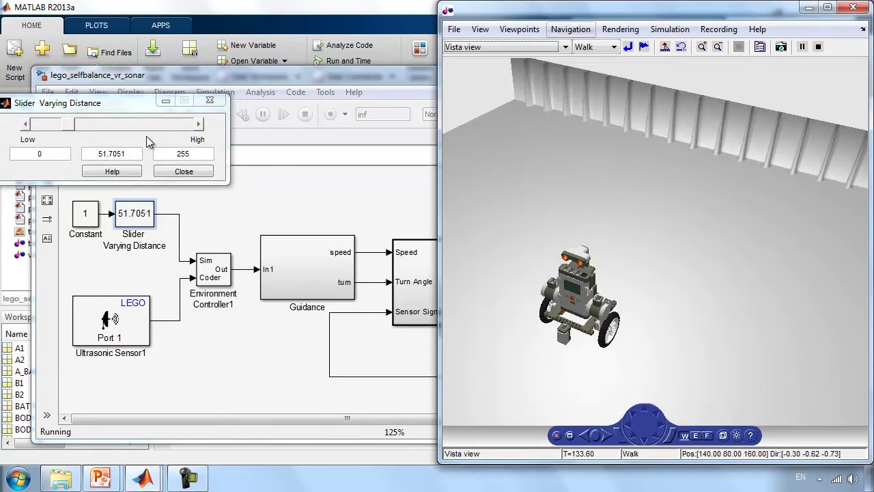
drag(132, 106, 159, 28)
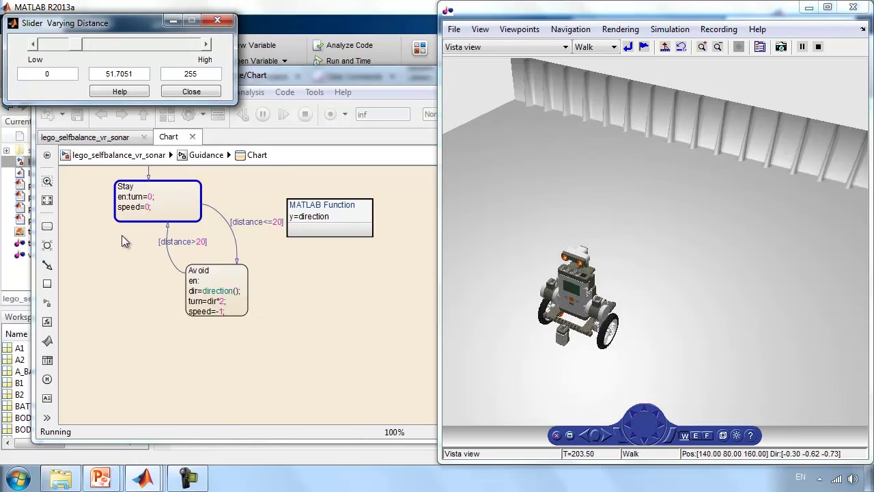
mouse_move(203, 289)
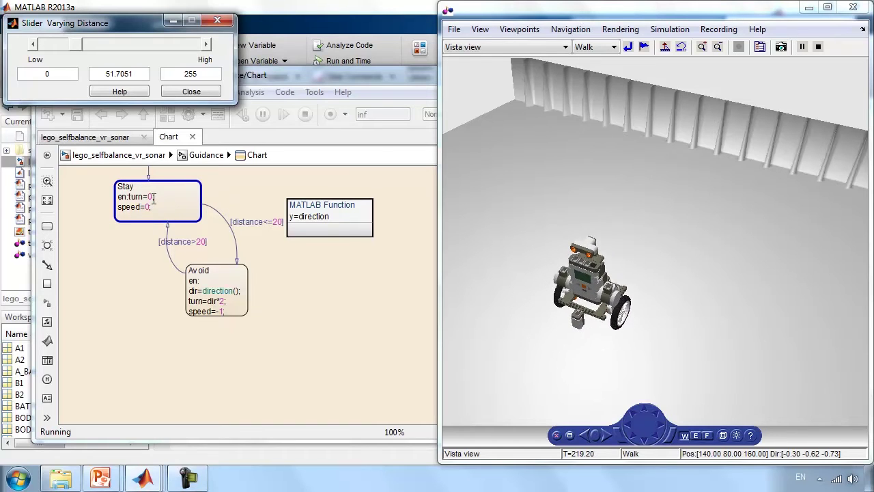
mouse_move(142, 196)
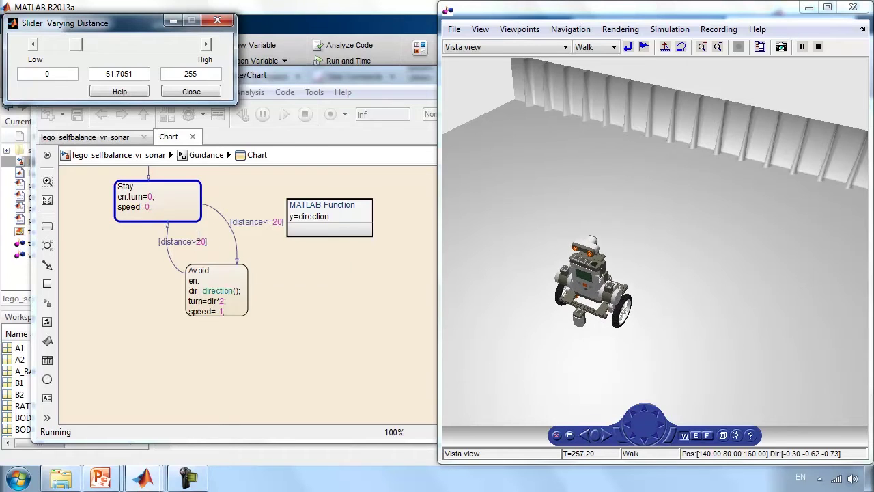
mouse_move(198, 236)
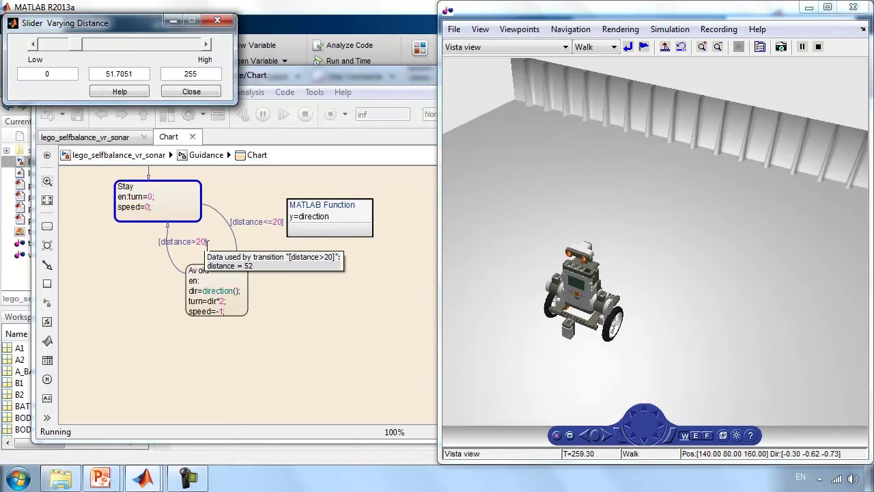
click(59, 41)
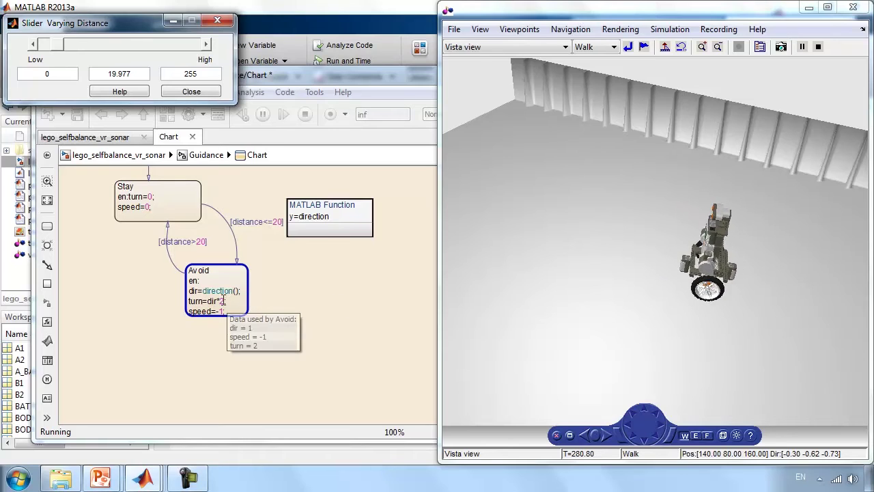
- Switch the 3D scene to the Ceil viewpoint and raise Varying Distance to about 108
click(532, 48)
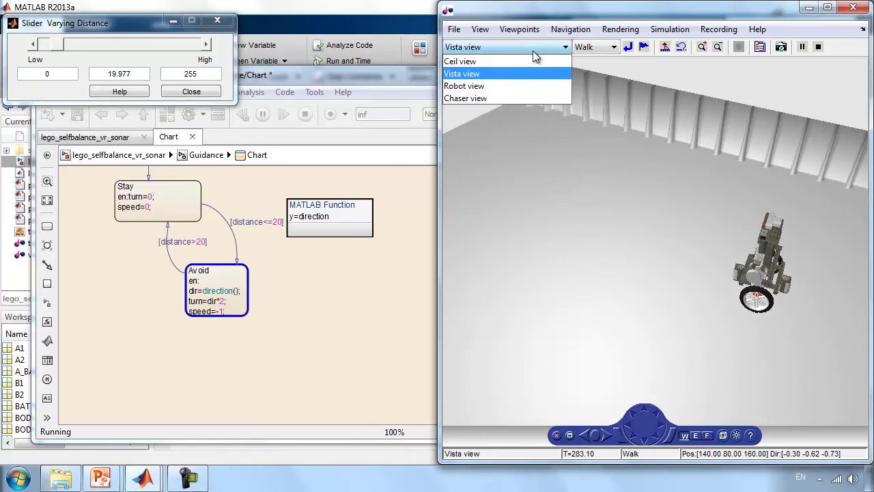
click(528, 60)
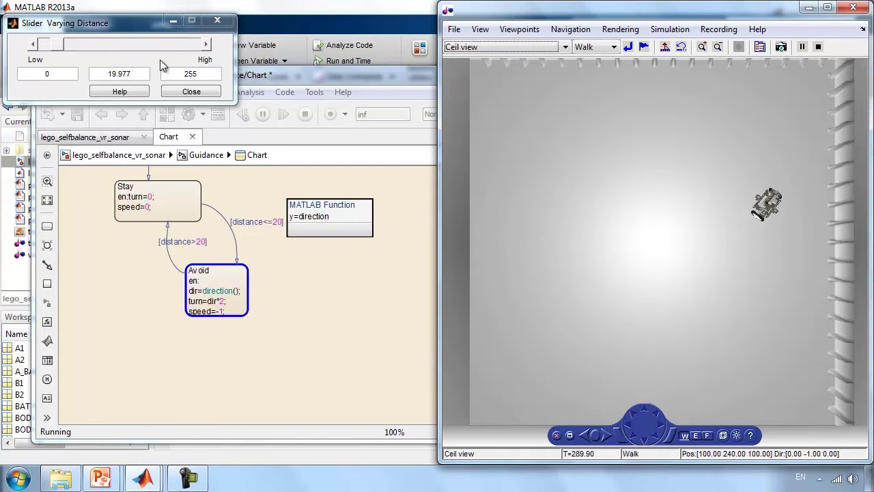
click(97, 43)
drag(97, 43, 111, 42)
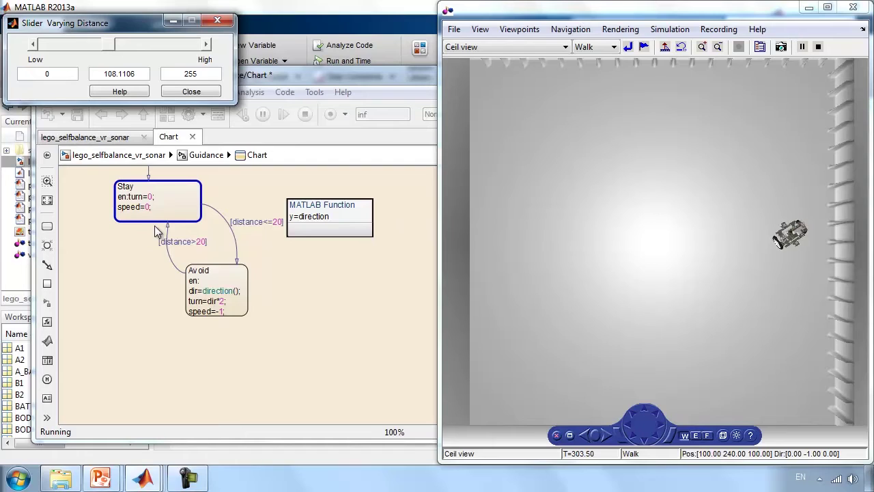
mouse_move(149, 219)
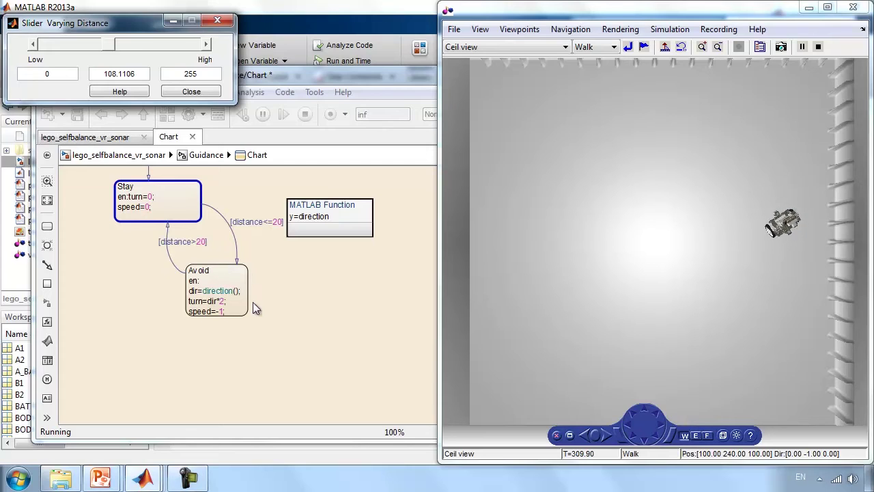
mouse_move(237, 318)
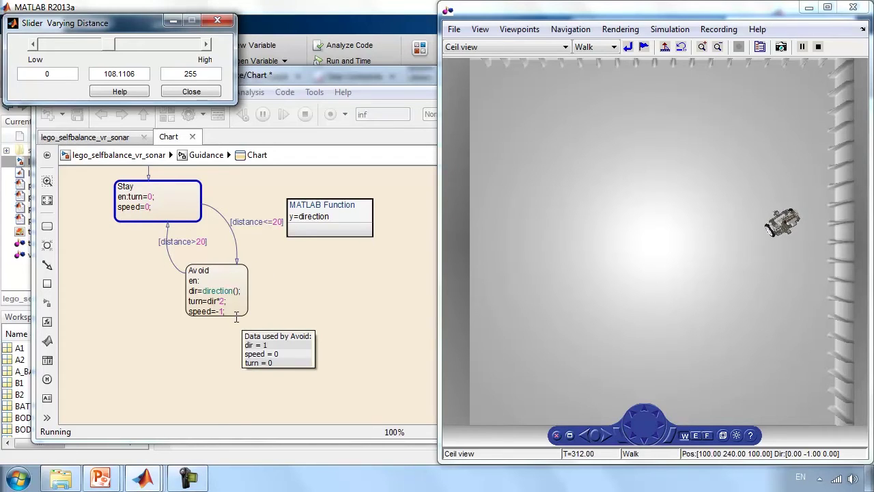
click(237, 315)
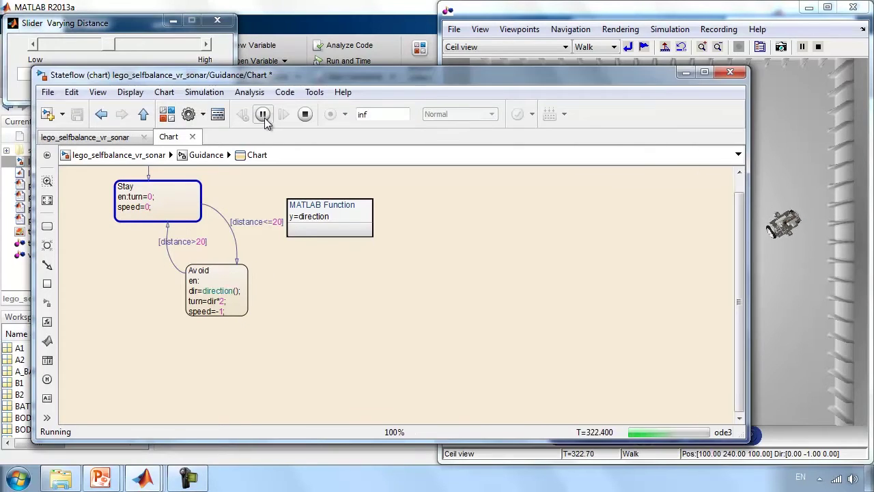
- Stop the simulation at T=323.70 and close the model without saving
click(305, 114)
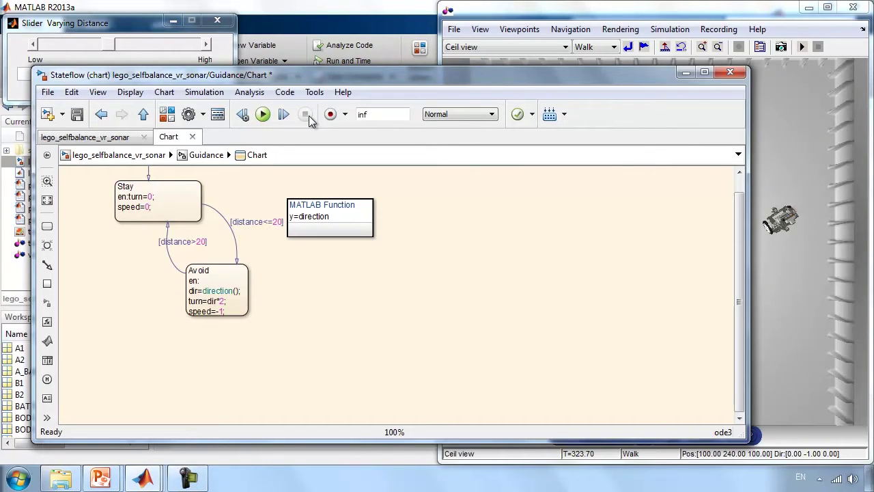
click(730, 73)
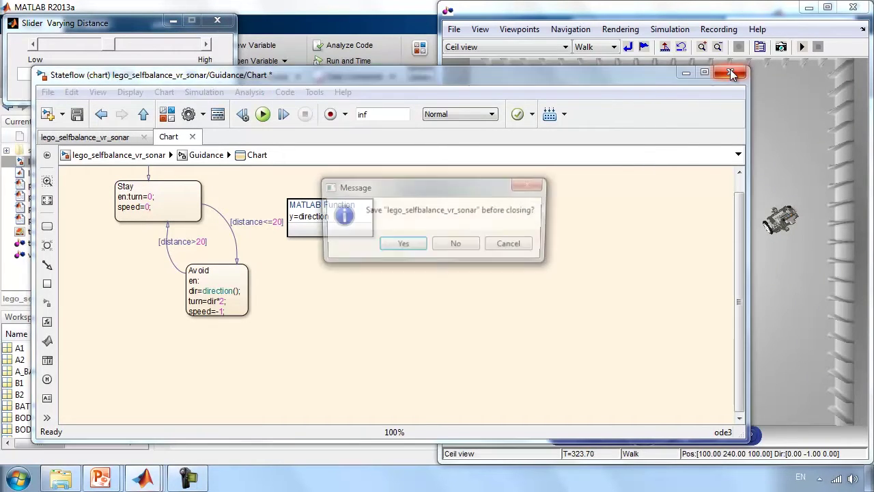
click(441, 250)
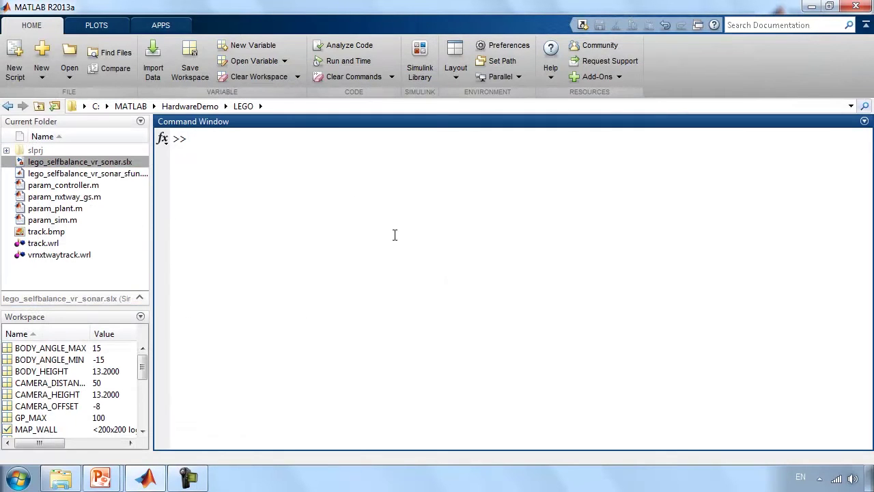
key(super+Tab)
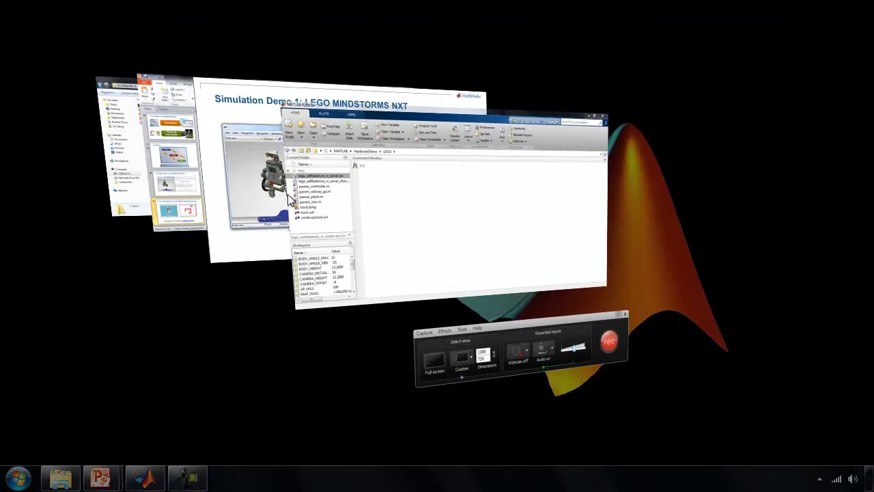
- Present the 'LEGO MINDSTORMS NXT Support from Simulink' slide, then return to the window overview
click(220, 192)
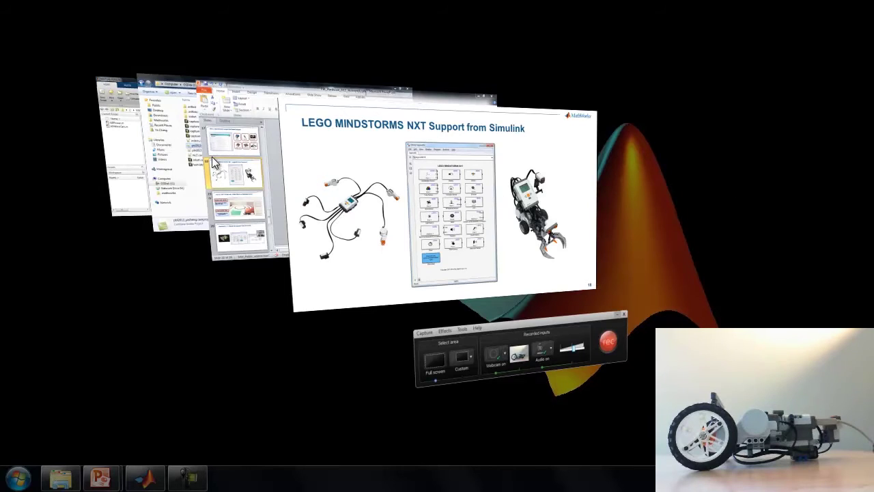
key(super+Tab)
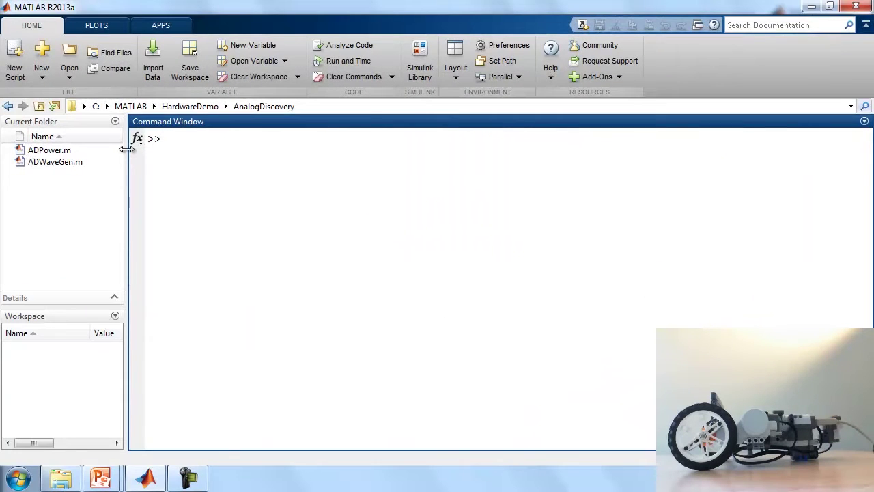
- Go from HardwareDemo into the LEGO folder and reopen lego_selfbalance_vr_sonar at its top level
click(191, 105)
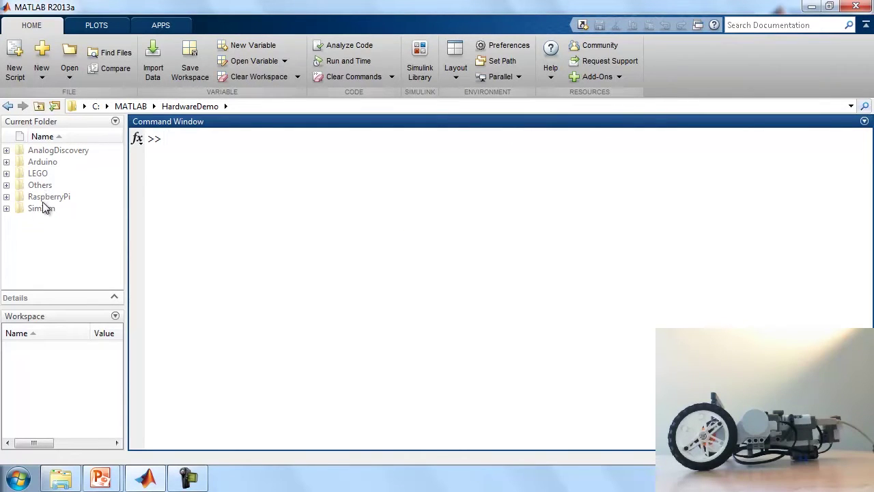
double_click(45, 175)
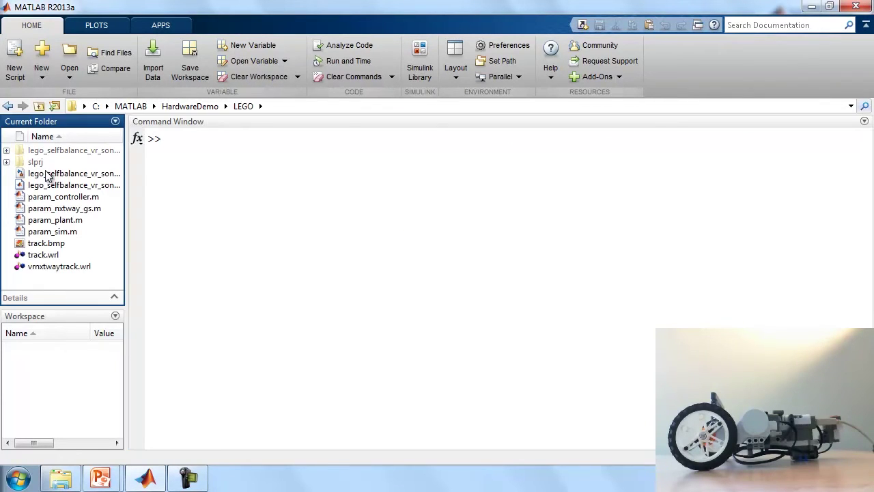
click(51, 177)
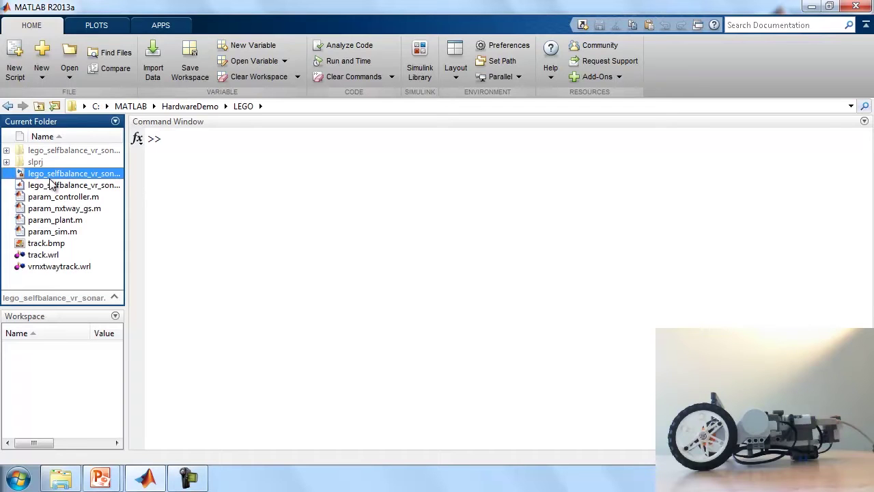
double_click(50, 178)
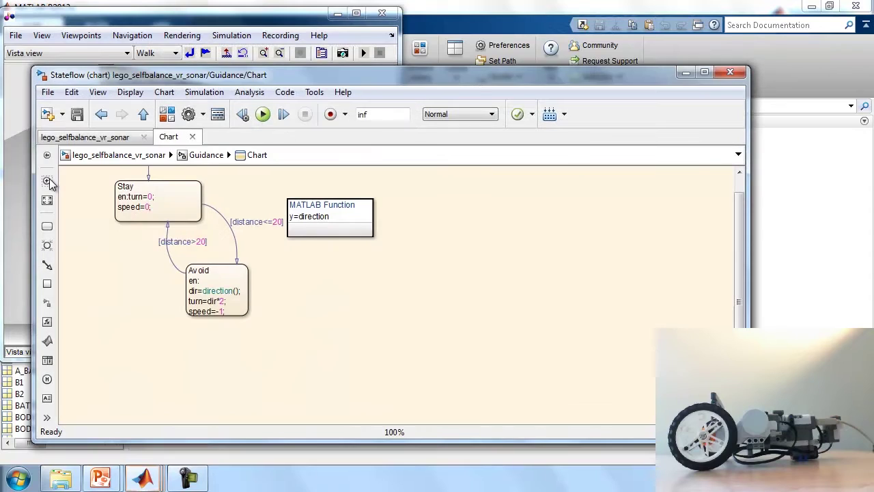
click(87, 141)
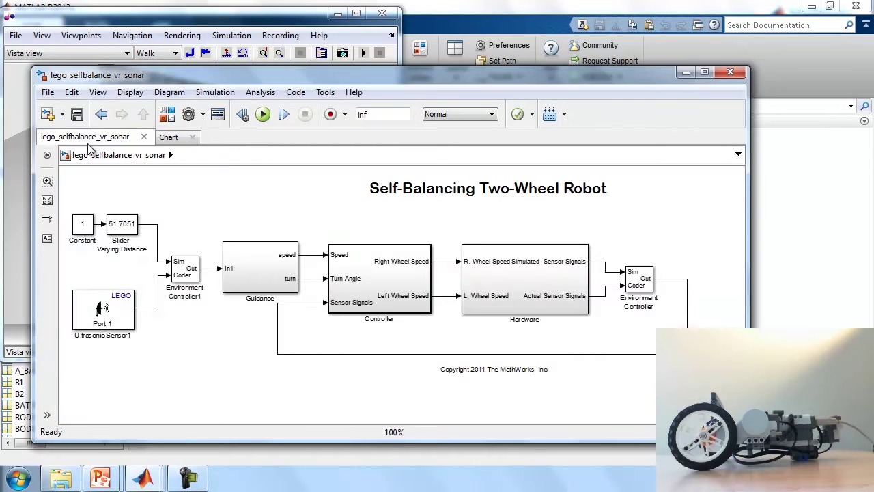
- Confirm the Run on Target Hardware options target LEGO MINDSTORMS NXT over a USB connection
click(333, 93)
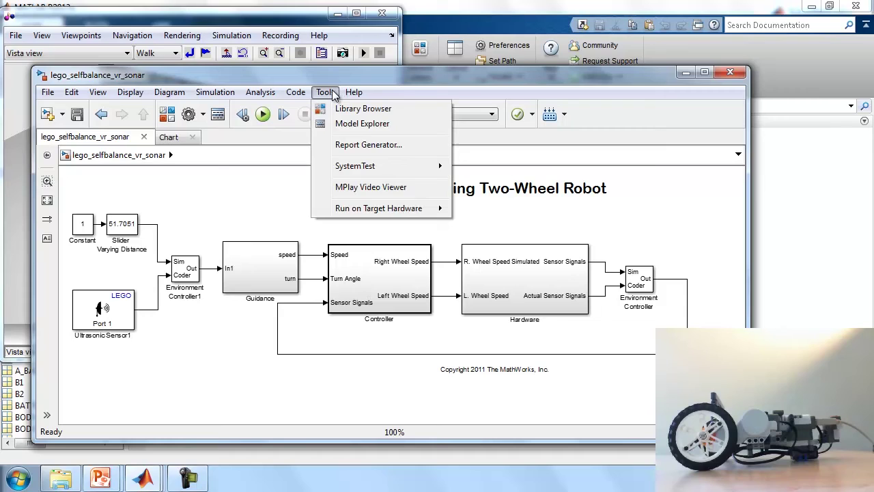
mouse_move(375, 216)
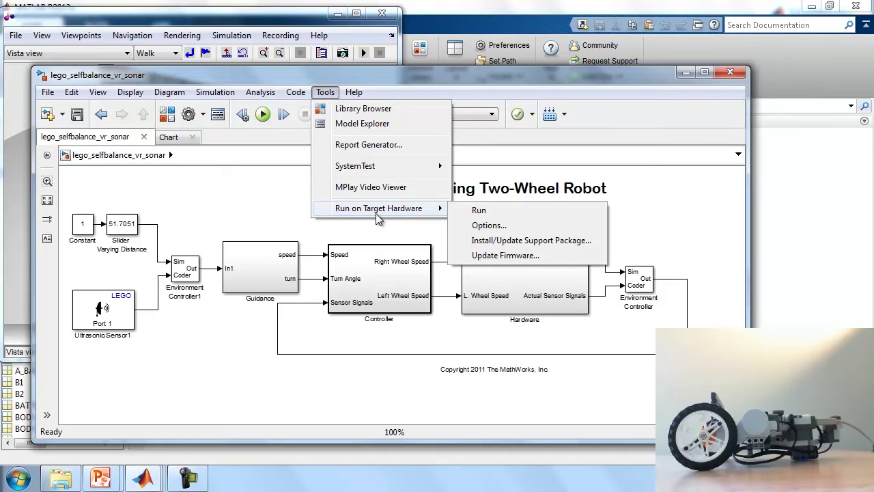
click(484, 224)
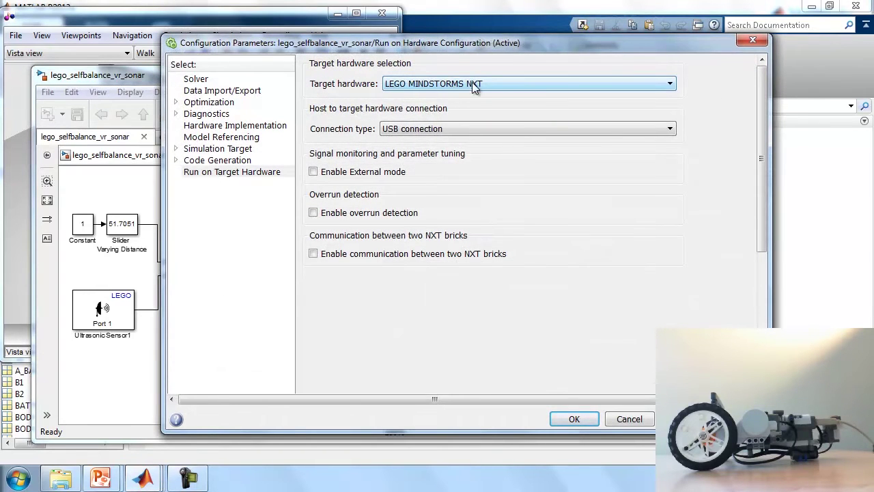
click(450, 131)
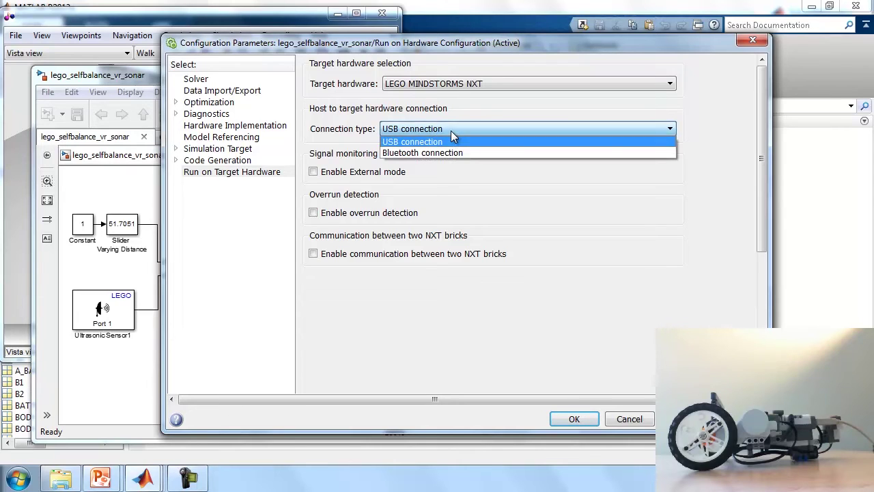
click(451, 131)
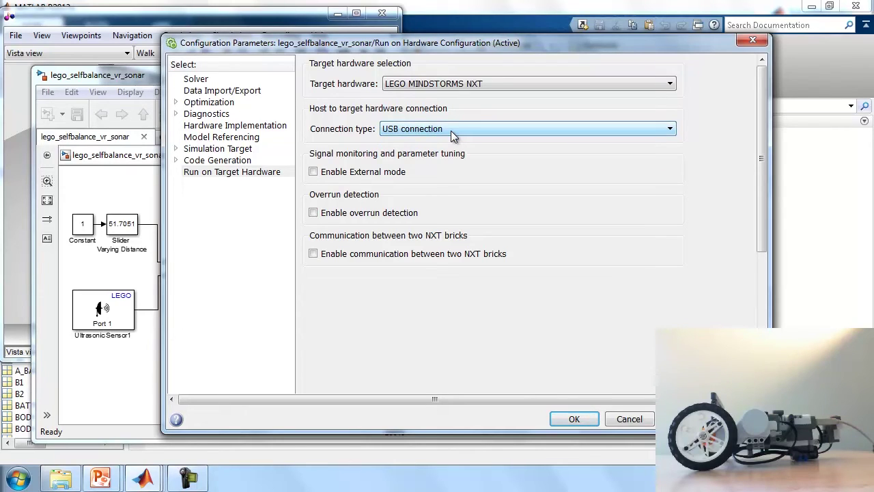
click(589, 420)
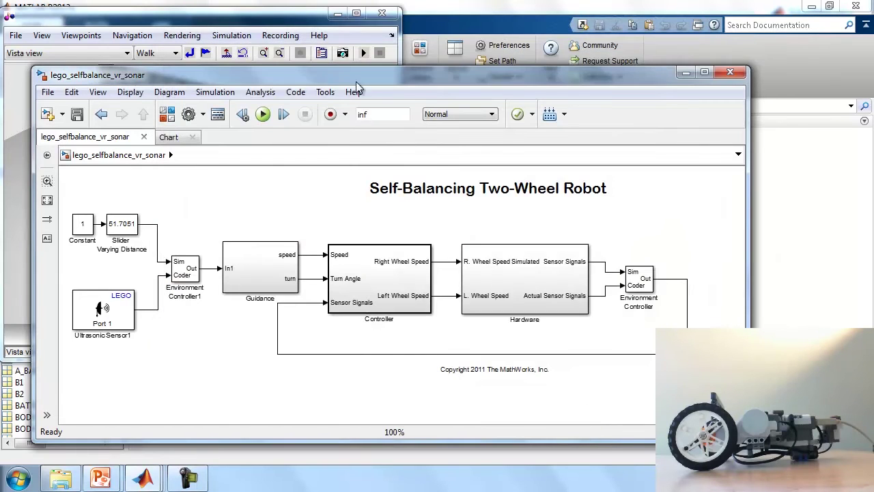
- Build lego_selfbalance_vr_sonar and download it to the NXT via Run on Target Hardware > Run
click(322, 92)
mouse_move(394, 212)
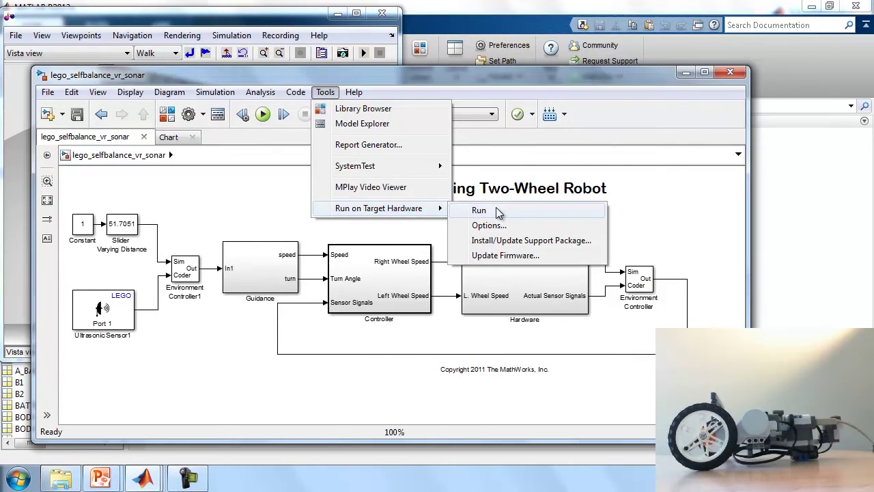
click(478, 210)
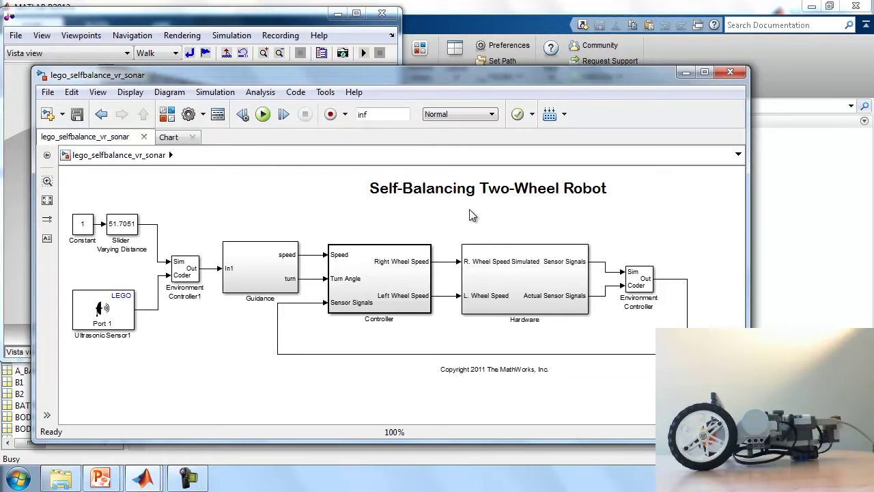